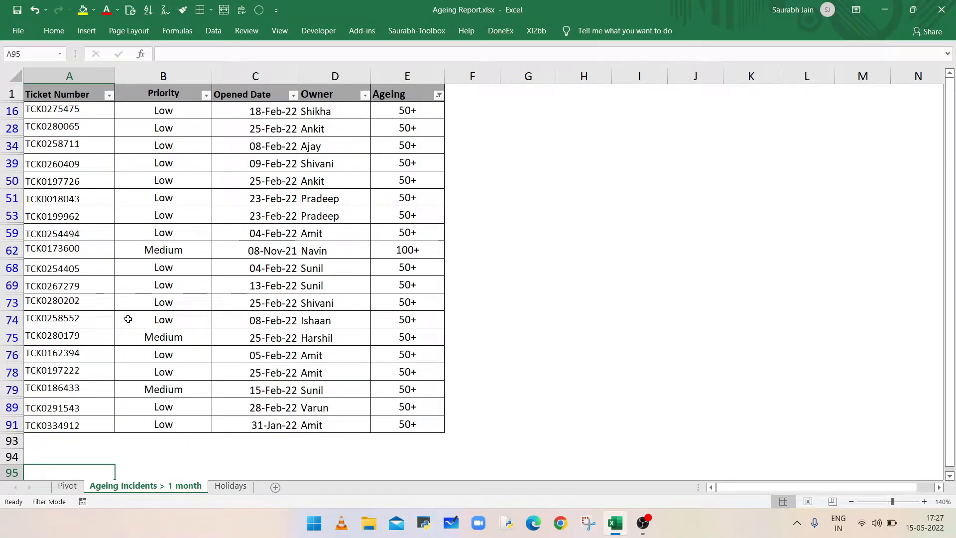
# Step: Remove the filters from the ticket table on the Ageing Incidents sheet
pyautogui.hotkey('ctrl', 'Home')
pyautogui.hotkey('ctrl', 'shift', 'l')
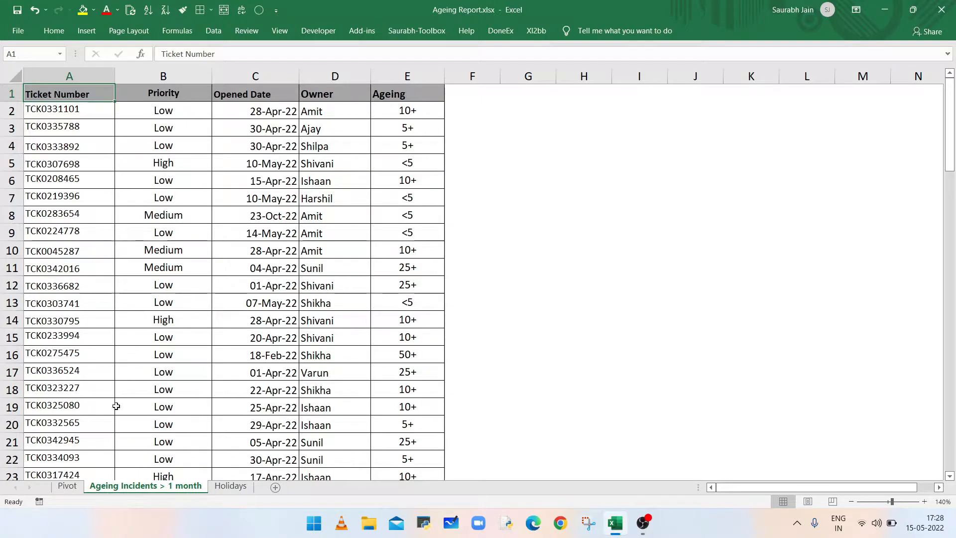
# Step: Review the Pivot sheet's ageing summary by owner and the dates on the Holidays sheet, returning to the Ageing Incidents sheet
pyautogui.click(67, 487)
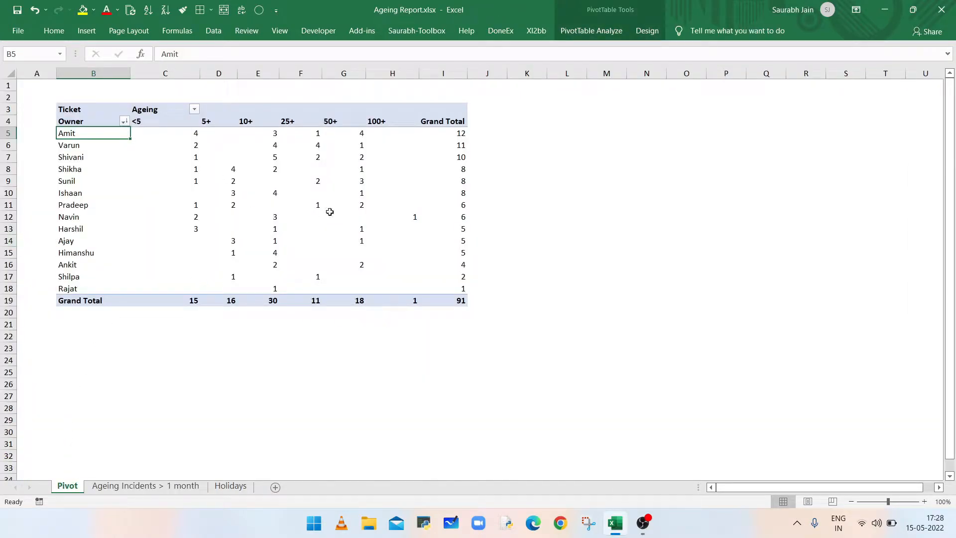
pyautogui.hotkey('ctrl', 'pagedown')
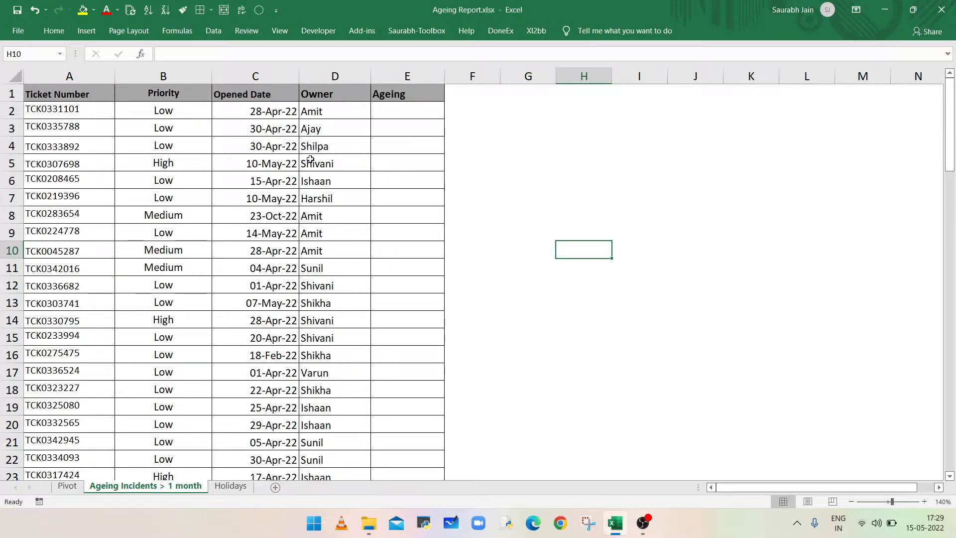
pyautogui.click(233, 489)
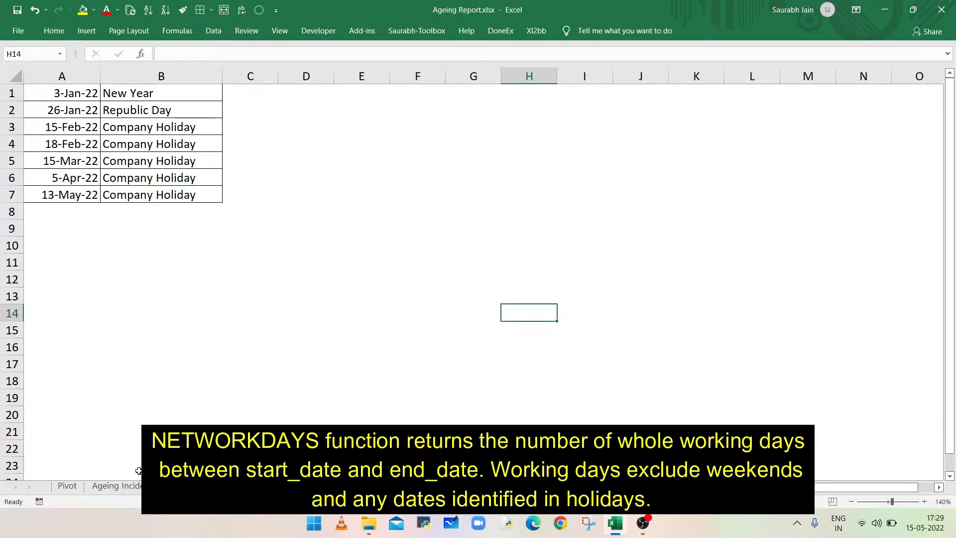
pyautogui.click(147, 486)
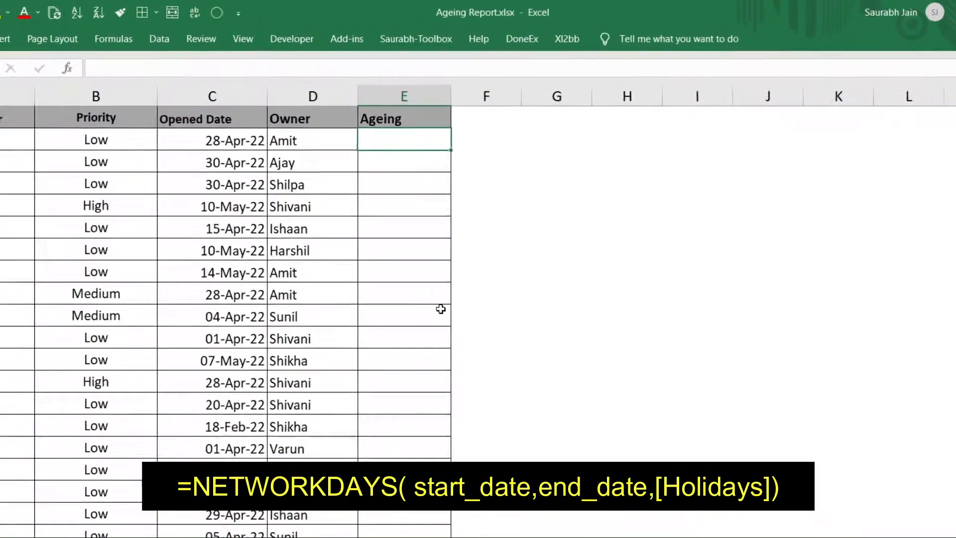
# Step: Start a NETWORKDAYS formula in E2 with C2 as the start date and TODAY() as the end date
pyautogui.write('=')
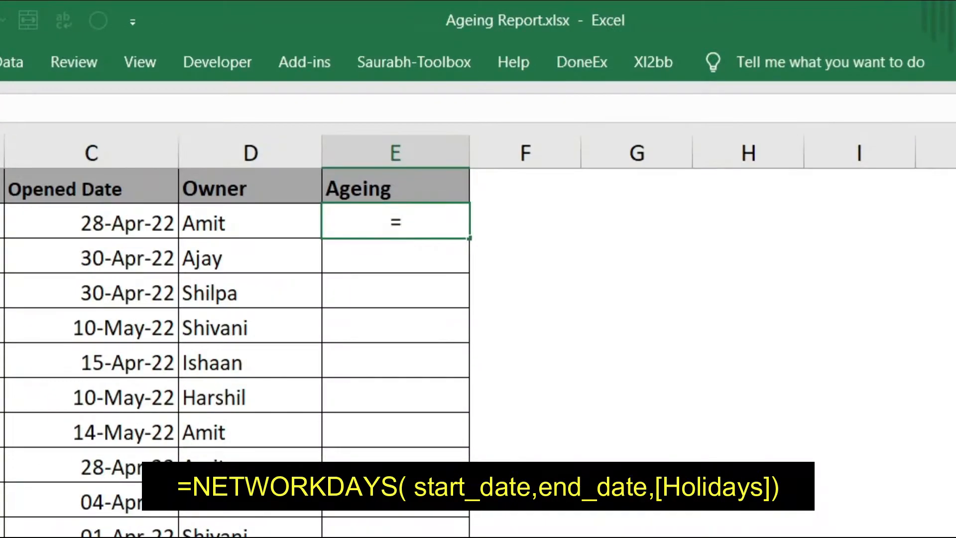
pyautogui.write('networkd')
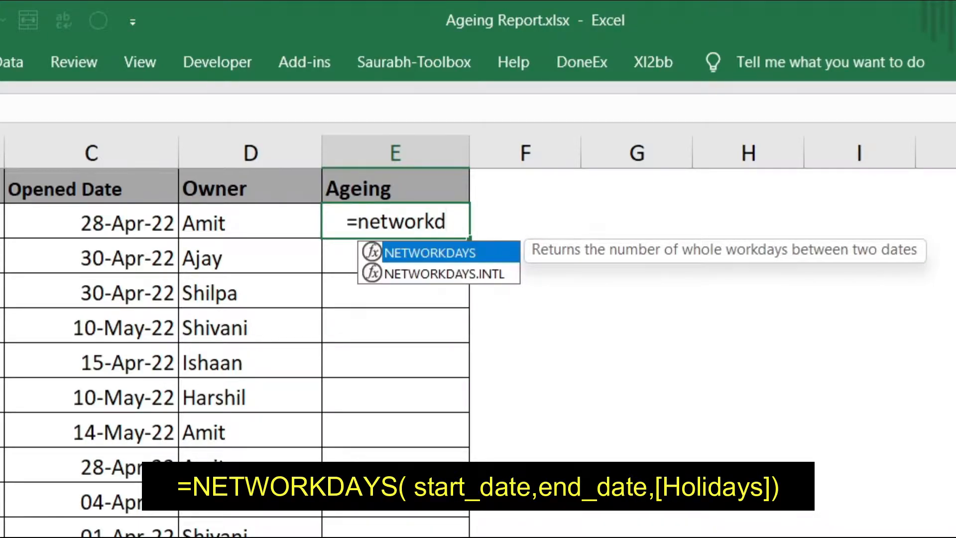
pyautogui.press('Tab')
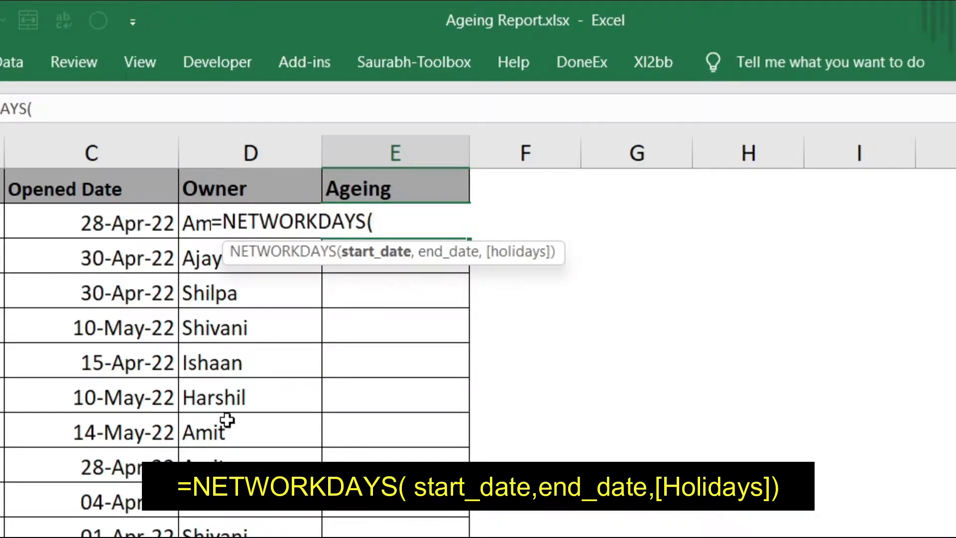
pyautogui.click(118, 223)
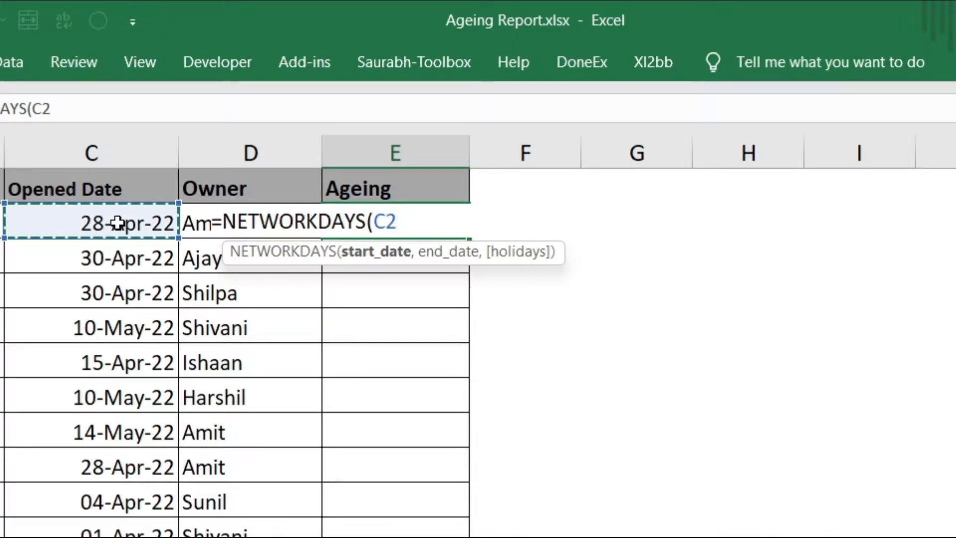
pyautogui.write(',today')
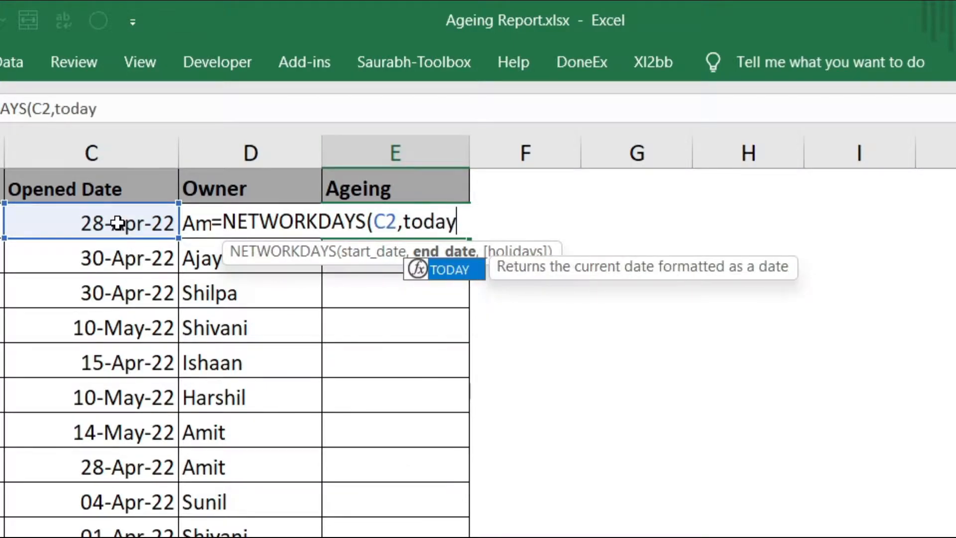
pyautogui.write('()')
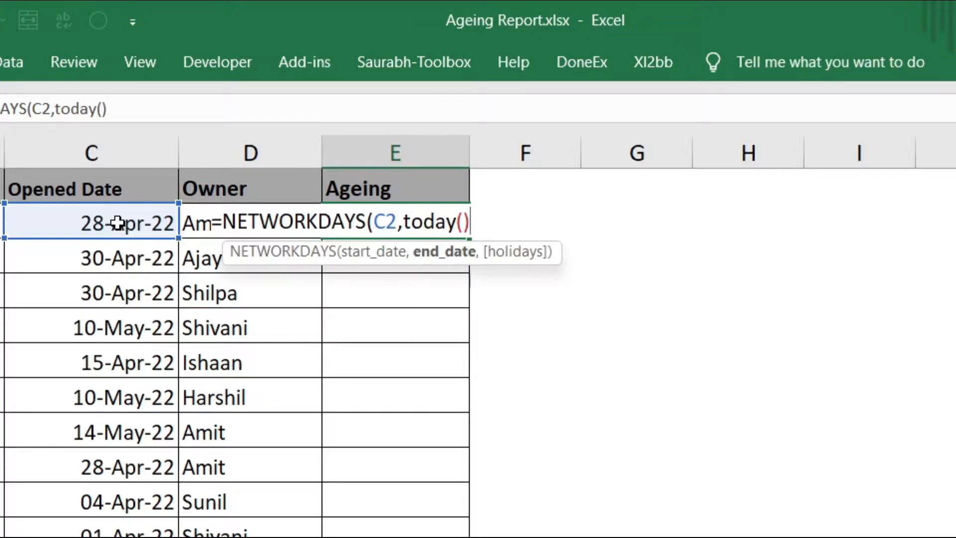
pyautogui.write(',')
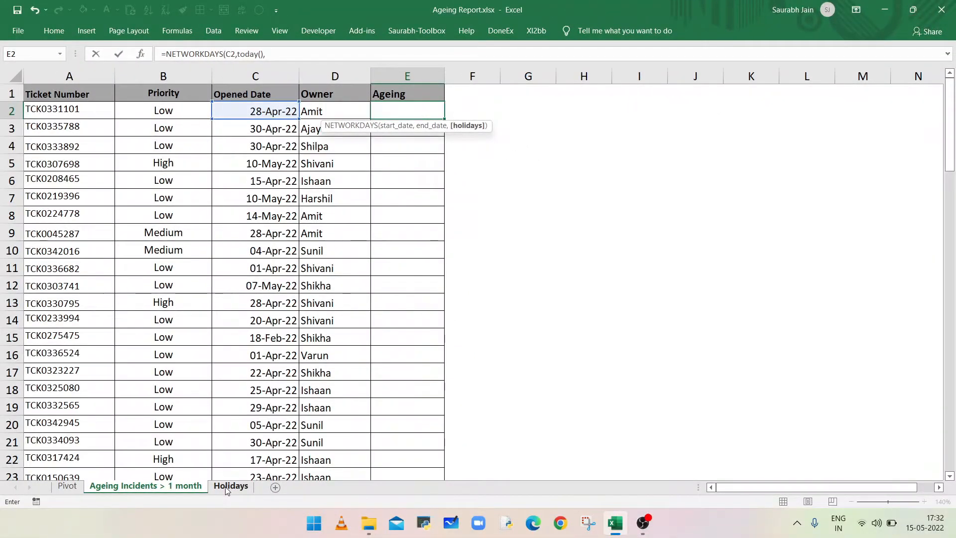
# Step: Complete the NETWORKDAYS formula with the absolute range Holidays!$A$1:$A$7 as its holidays argument
pyautogui.click(225, 485)
pyautogui.moveTo(50, 93); pyautogui.dragTo(56, 194)
pyautogui.press('F4')
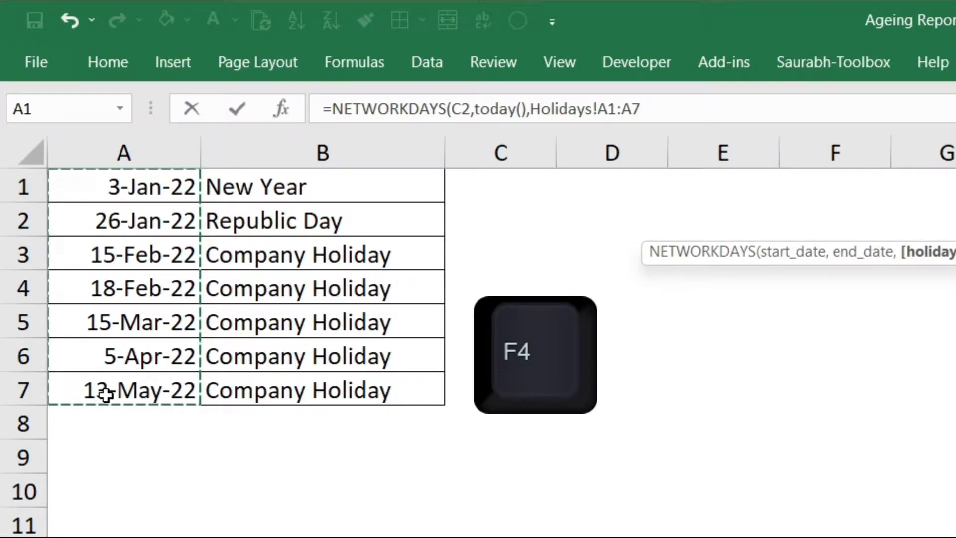
pyautogui.press('F4')
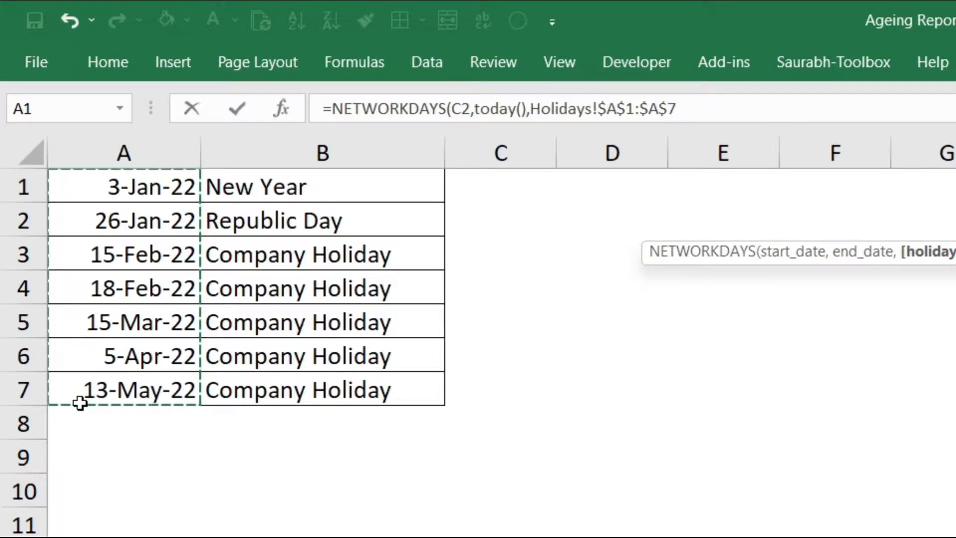
pyautogui.write(')')
pyautogui.press('Return')
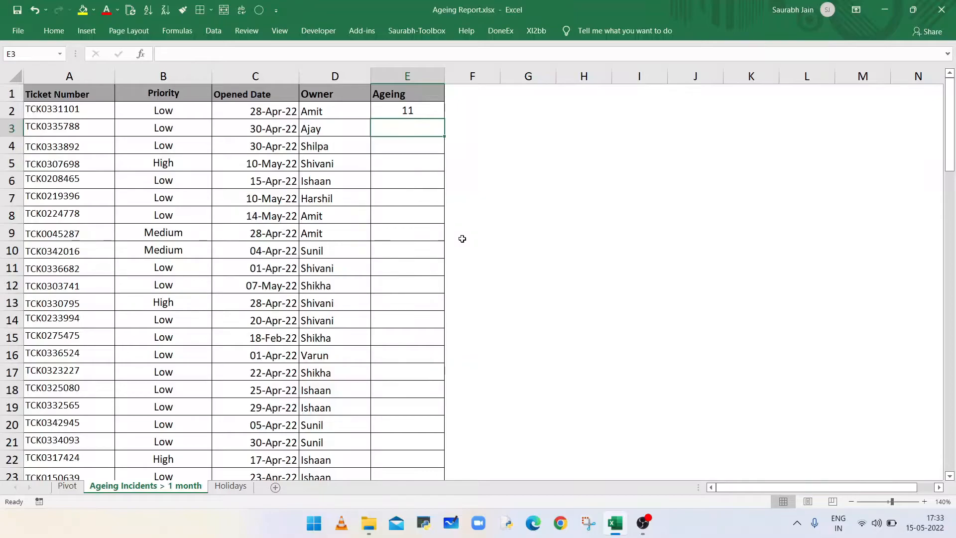
# Step: Fill the NETWORKDAYS formula from E2 down the whole Ageing column
pyautogui.click(417, 112)
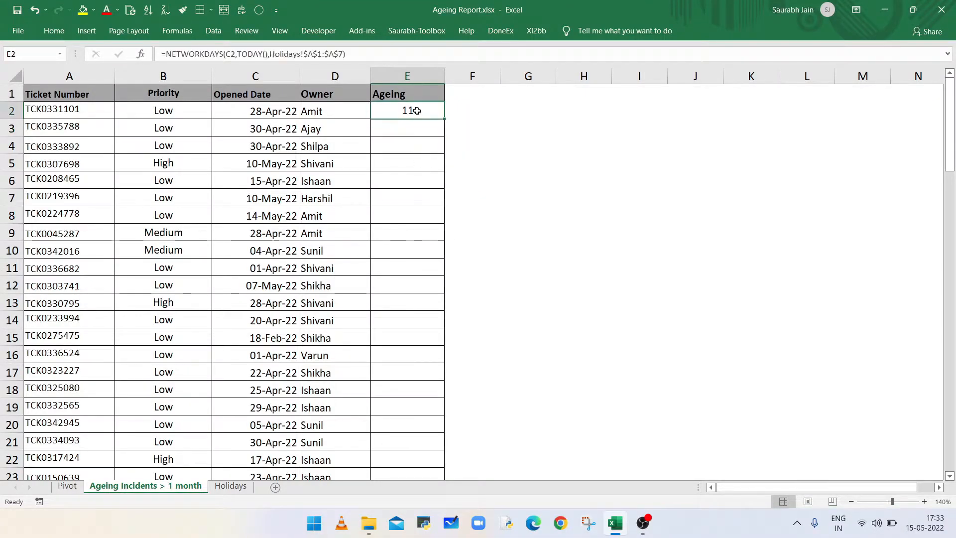
pyautogui.doubleClick(445, 118)
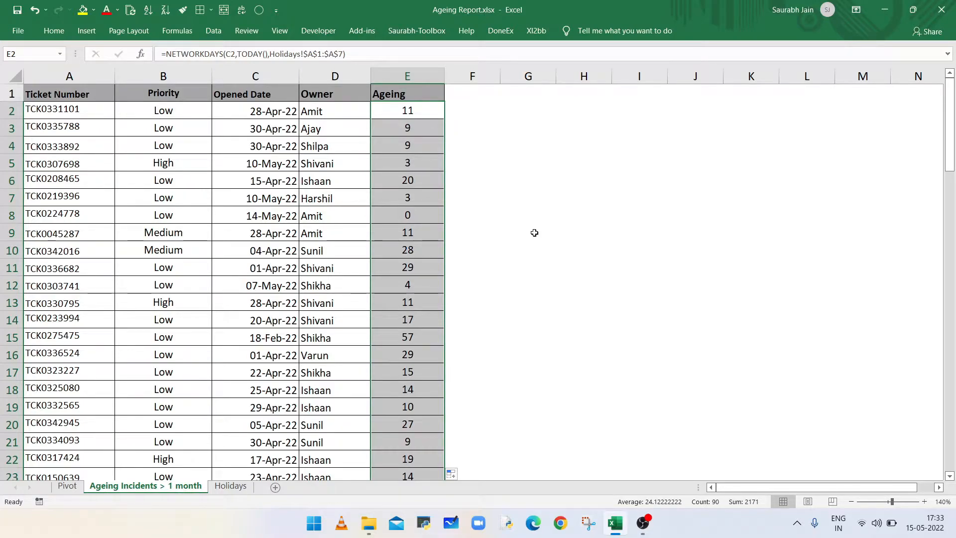
# Step: Create a PivotTable of the ticket data on a new worksheet, with Ageing as rows and the count of Ticket Number as values
pyautogui.click(408, 232)
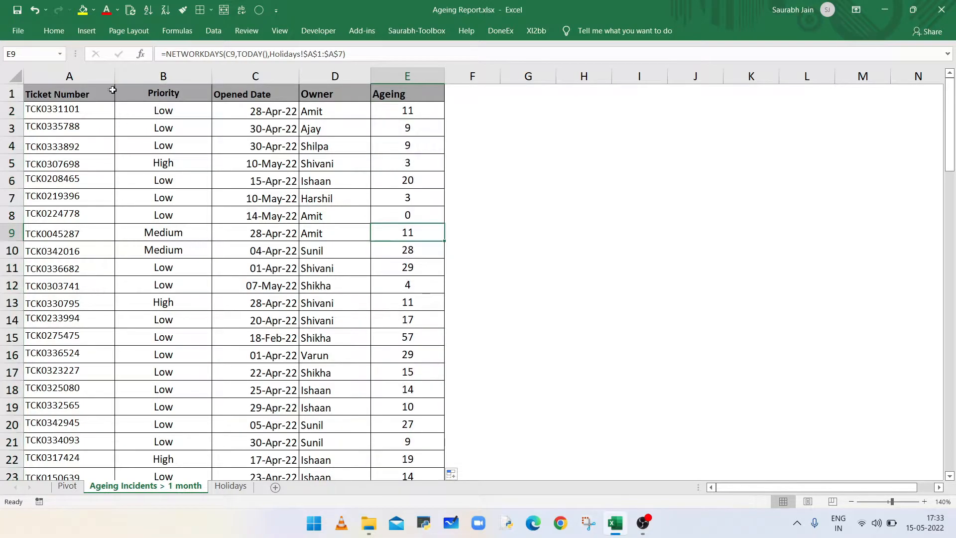
pyautogui.click(87, 30)
pyautogui.click(23, 67)
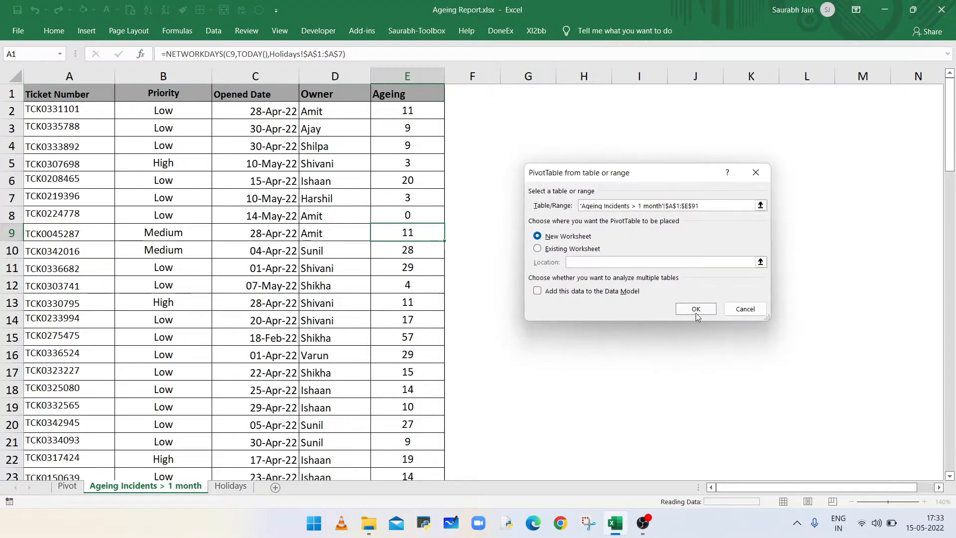
pyautogui.click(695, 313)
pyautogui.moveTo(772, 199); pyautogui.dragTo(799, 417)
pyautogui.moveTo(782, 147); pyautogui.dragTo(904, 433)
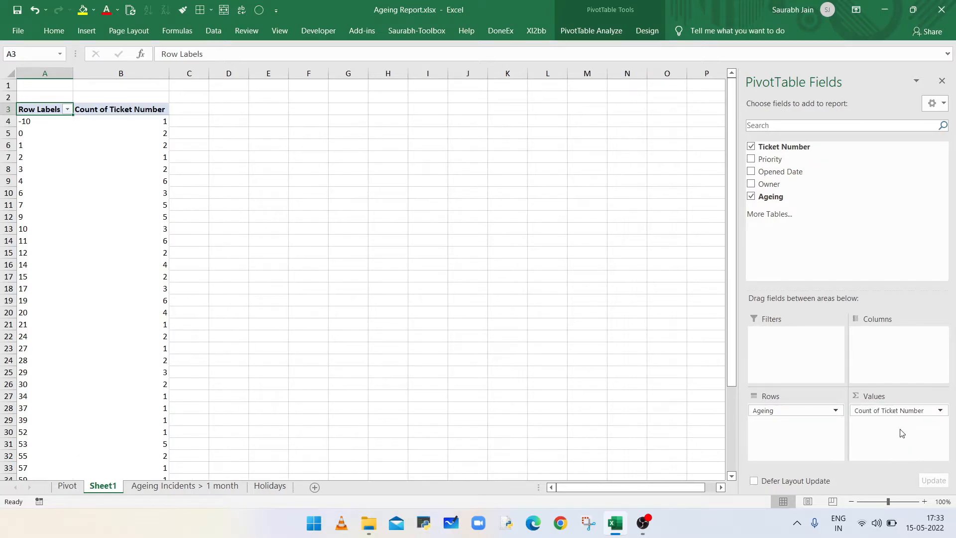
# Step: Copy the NETWORKDAYS expression, without its equals sign, from E2 on the Ageing Incidents sheet
pyautogui.click(203, 491)
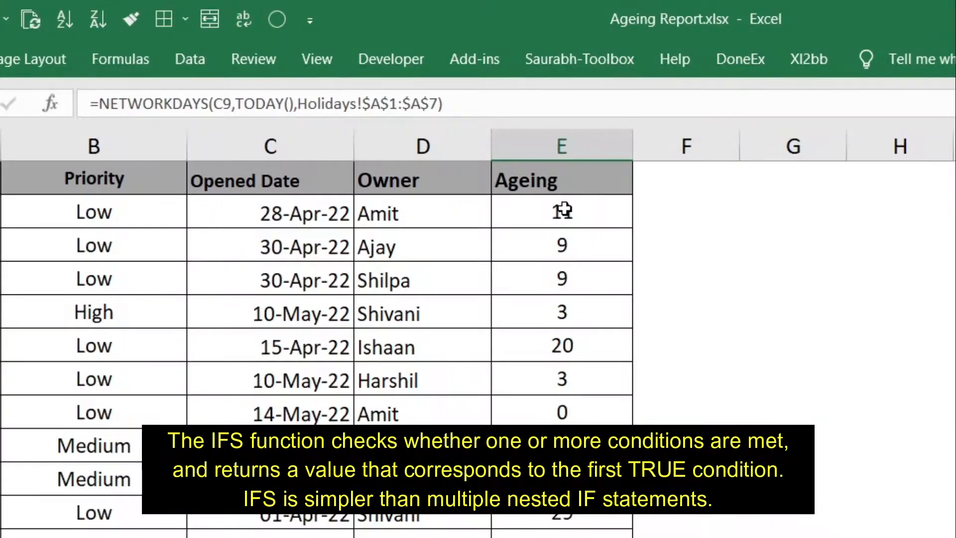
pyautogui.click(563, 209)
pyautogui.moveTo(453, 102); pyautogui.dragTo(101, 98)
pyautogui.hotkey('ctrl', 'c')
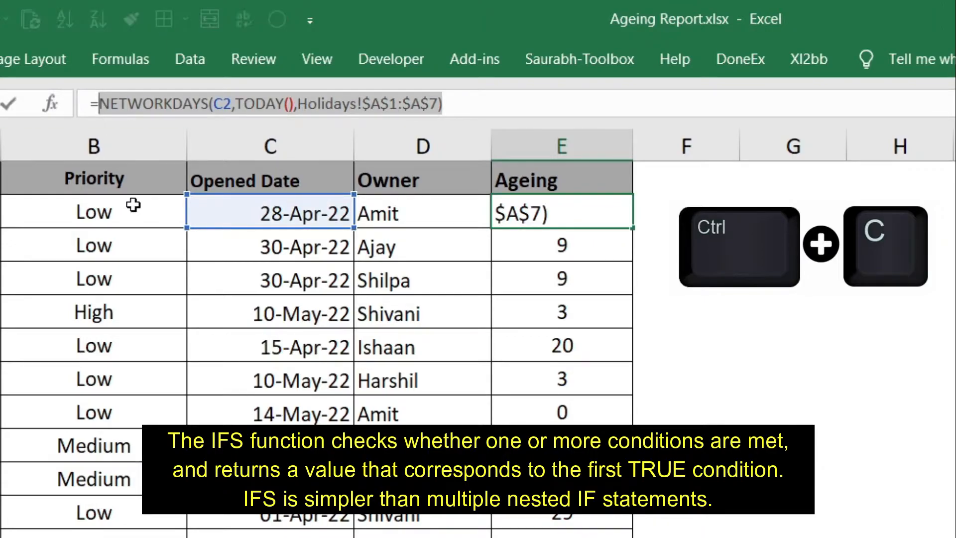
# Step: Wrap the E2 expression in an IFS function whose first condition is >100, returning "100+"
pyautogui.click(99, 104)
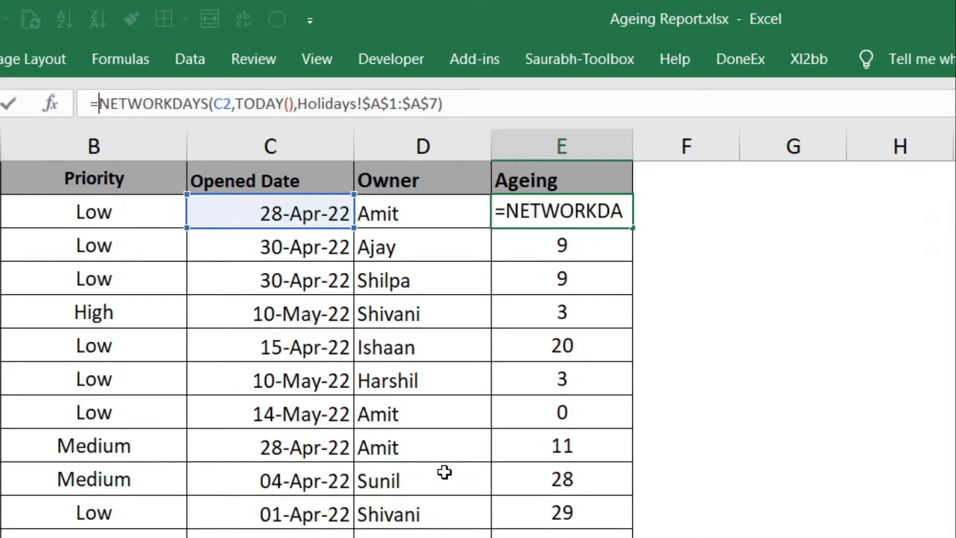
pyautogui.write('IFS')
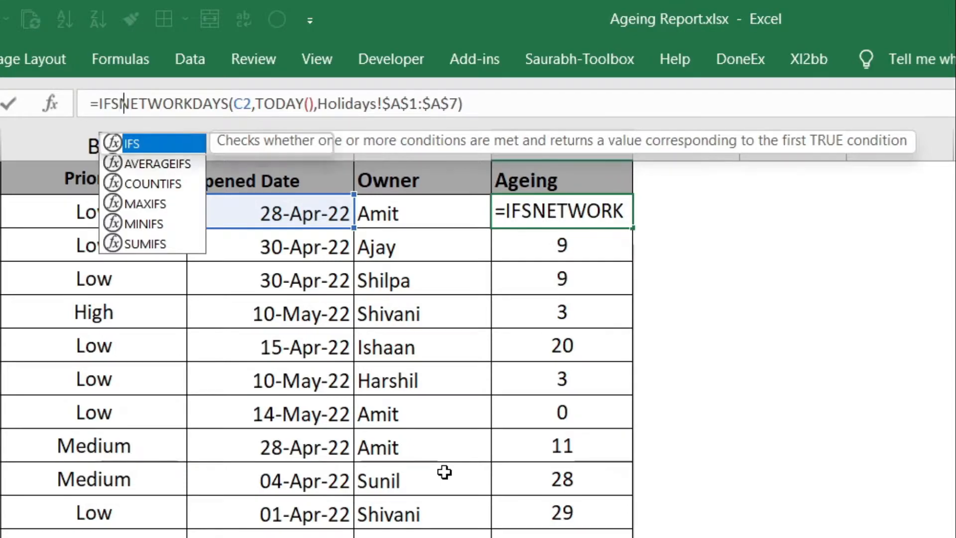
pyautogui.write('(')
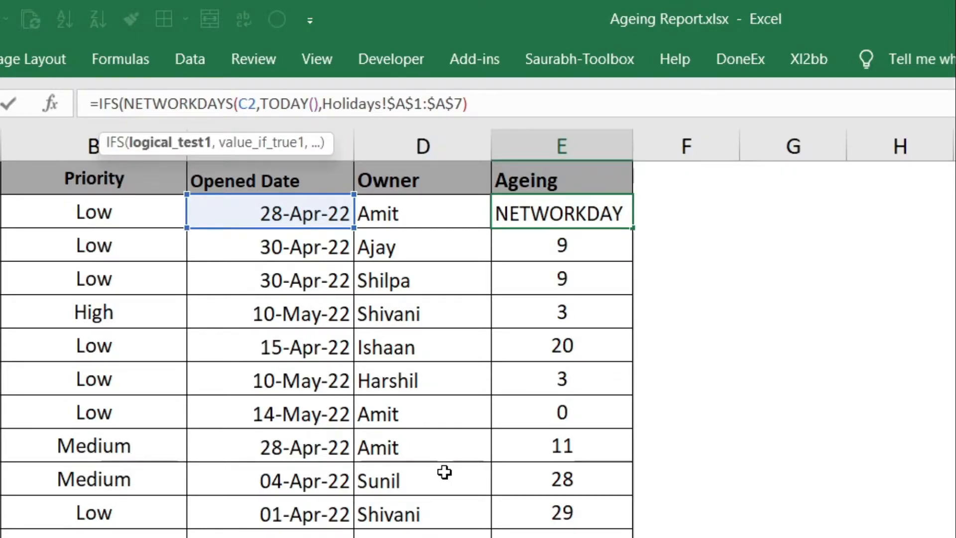
pyautogui.click(527, 102)
pyautogui.write('>100')
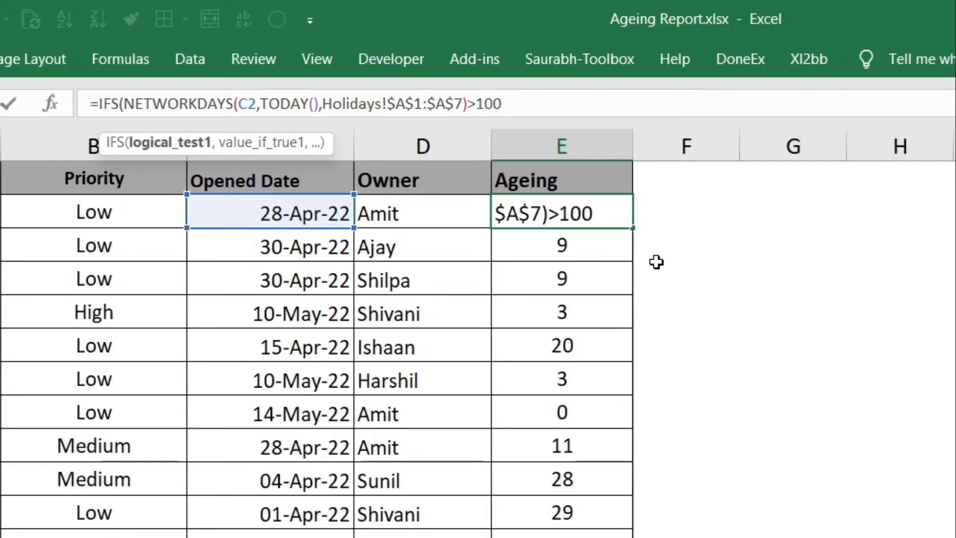
pyautogui.write(',')
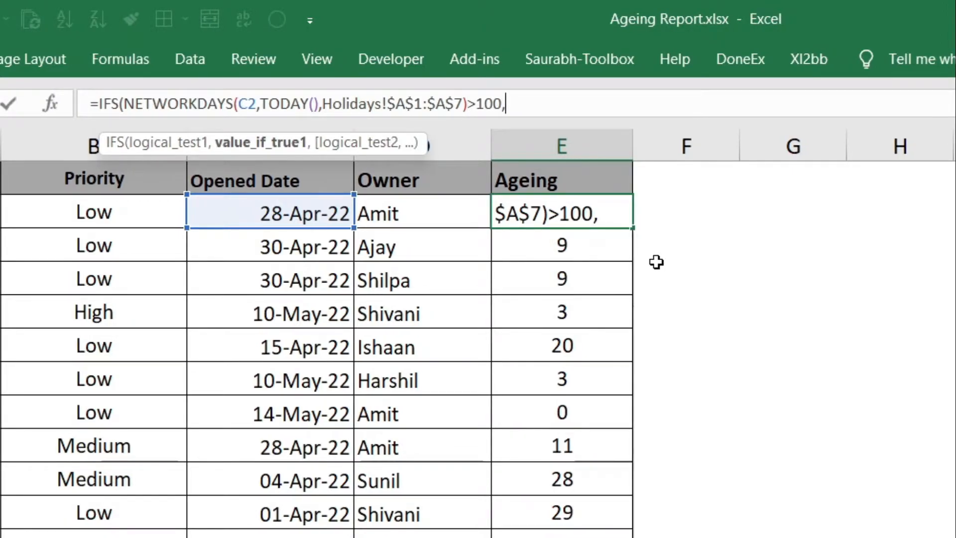
pyautogui.write('"100')
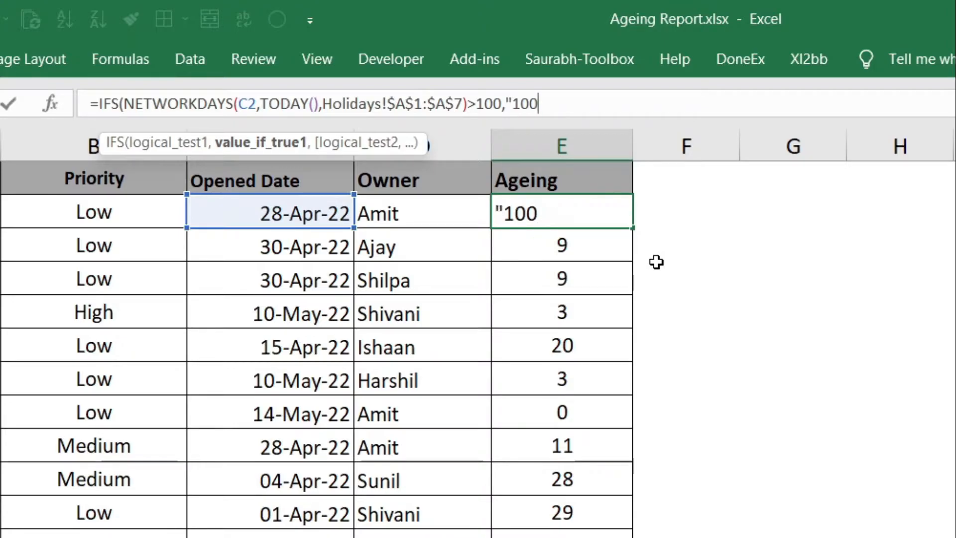
pyautogui.write('+",')
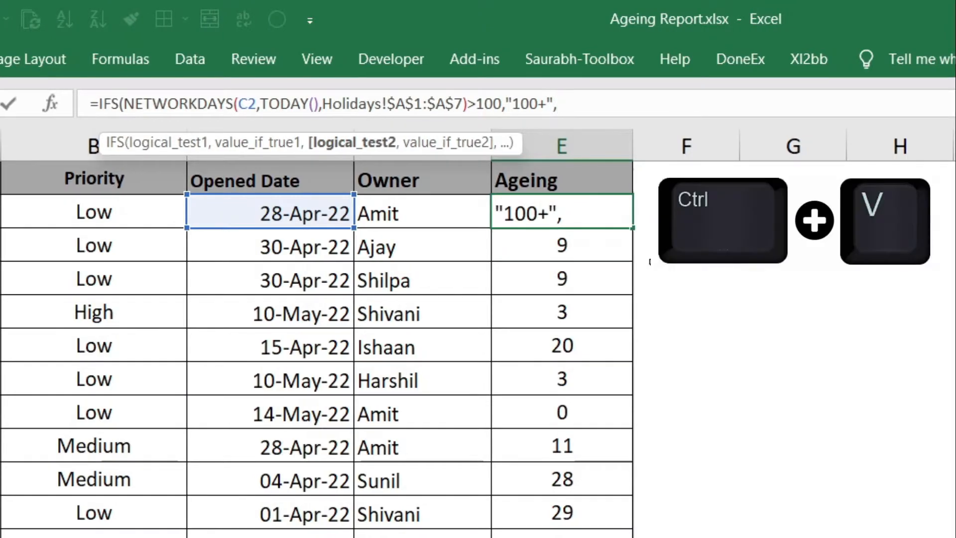
# Step: Add a second IFS condition in E2 that tests the copied NETWORKDAYS expression for >50 and returns "50+"
pyautogui.hotkey('ctrl', 'v')
pyautogui.write('>50')
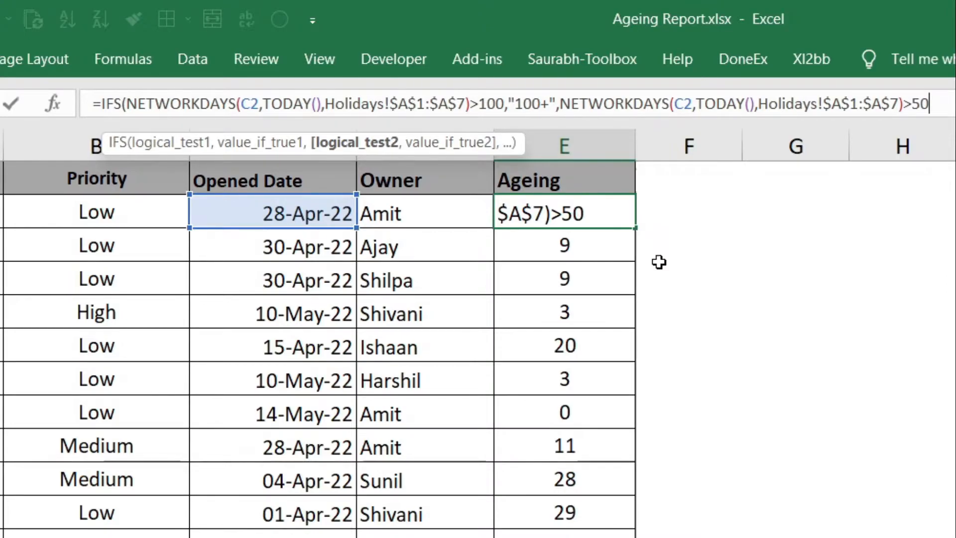
pyautogui.write(',')
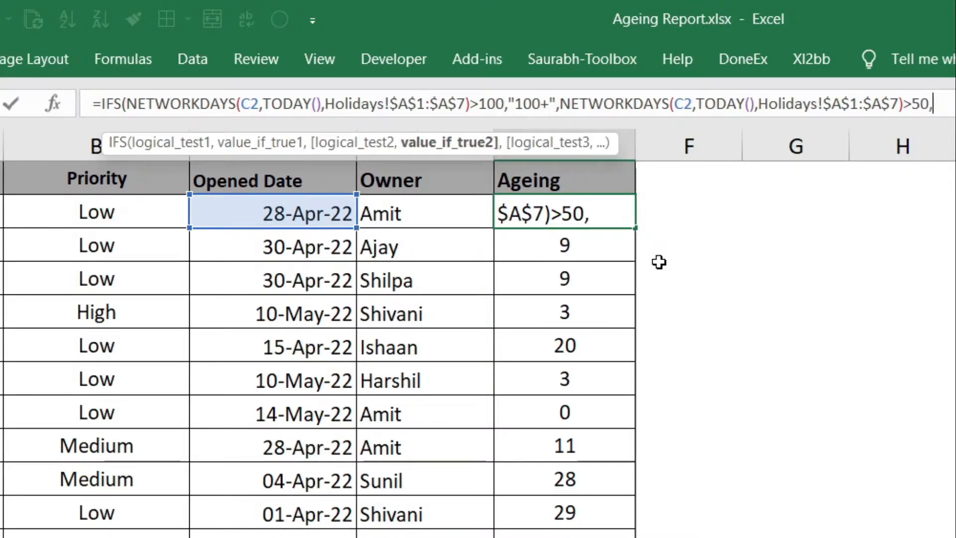
pyautogui.write('"50+')
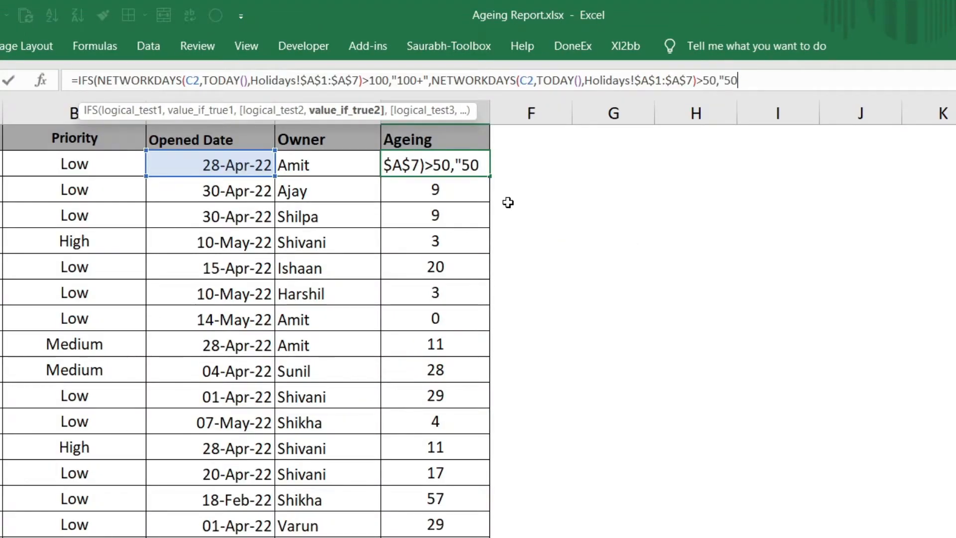
pyautogui.write('"')
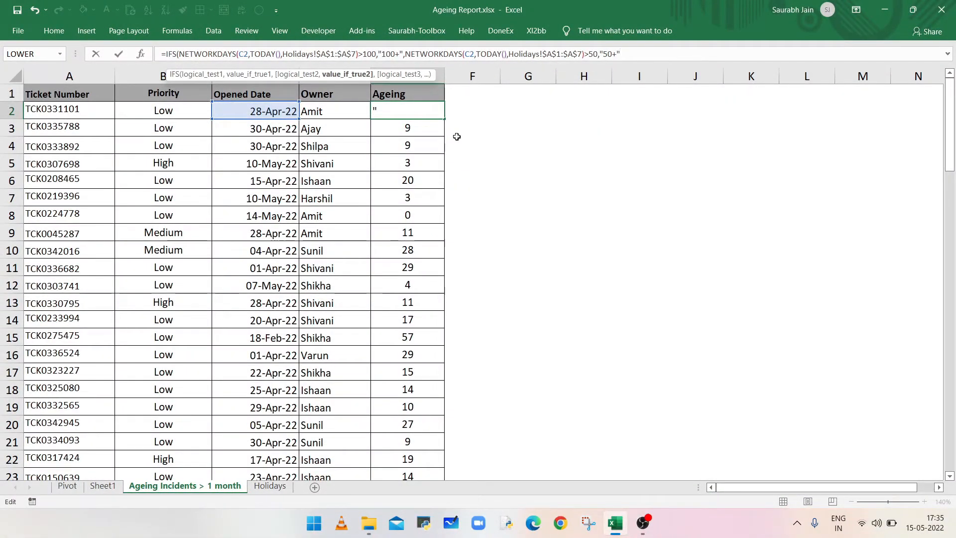
pyautogui.write(',')
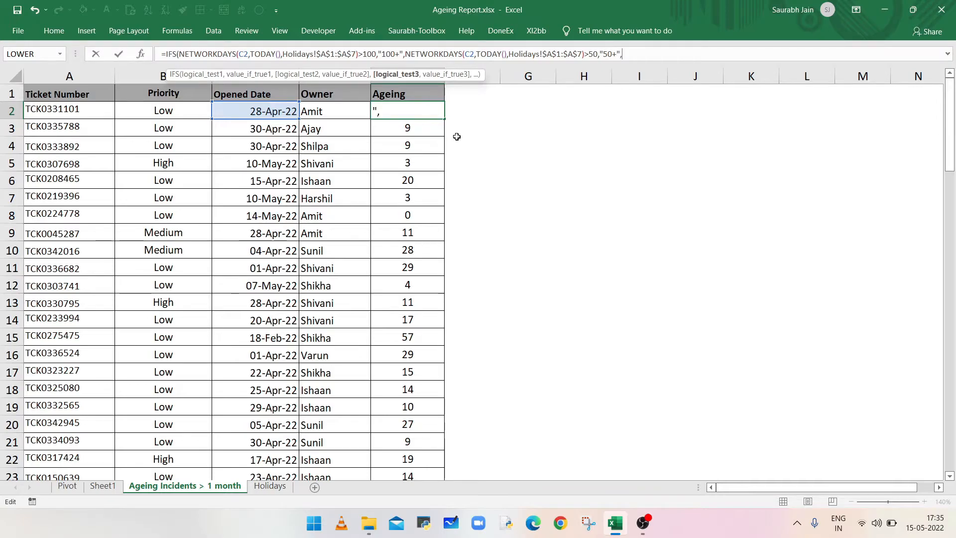
# Step: Add a third IFS condition in E2 that tests the copied NETWORKDAYS expression for >25 and returns "25+"
pyautogui.hotkey('ctrl', 'v')
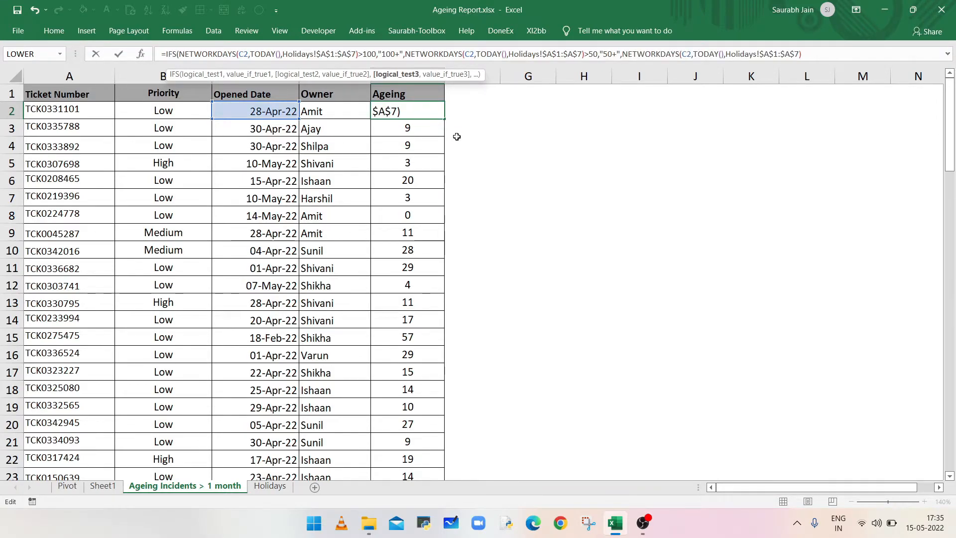
pyautogui.write('>25,')
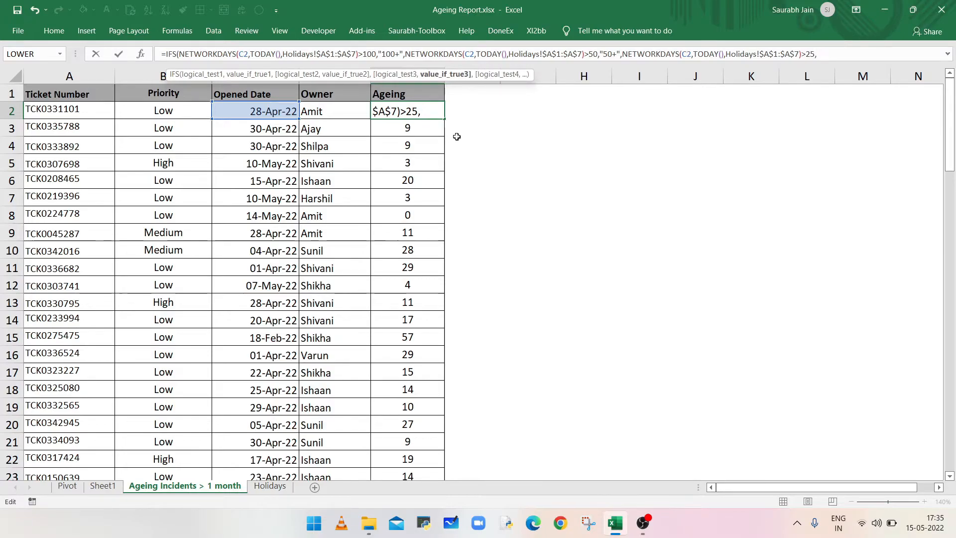
pyautogui.write(' 25+')
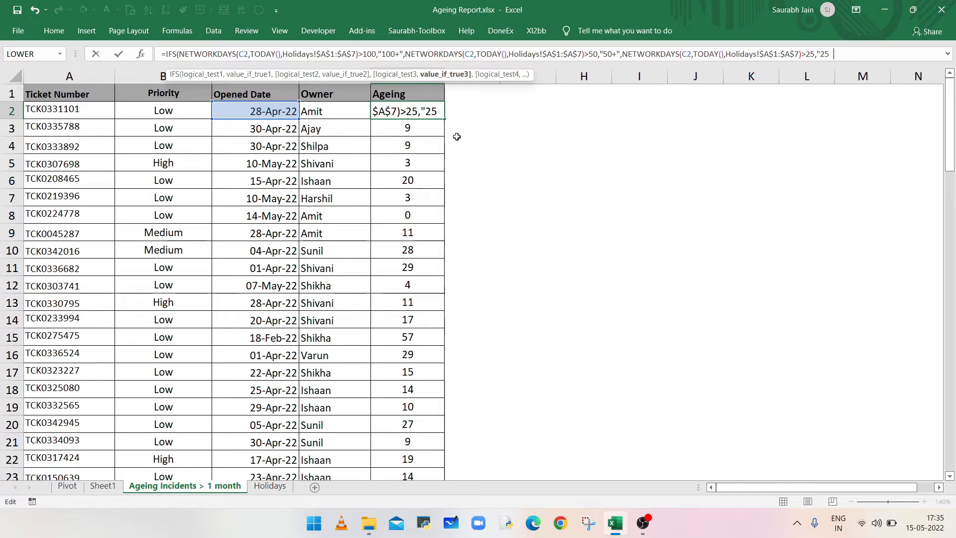
pyautogui.write('",')
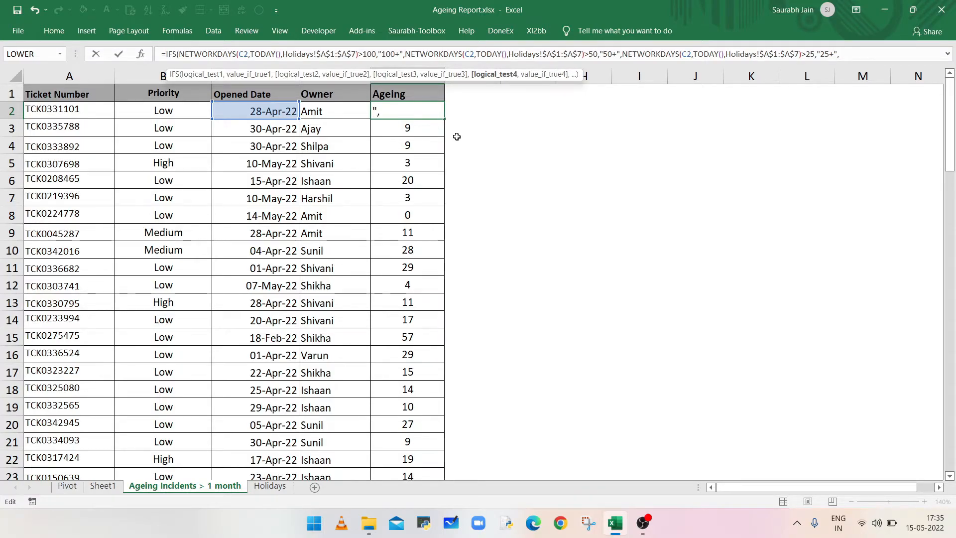
# Step: Add a fourth IFS condition in E2 that tests the copied NETWORKDAYS expression for >10 and returns "10+"
pyautogui.hotkey('ctrl', 'v')
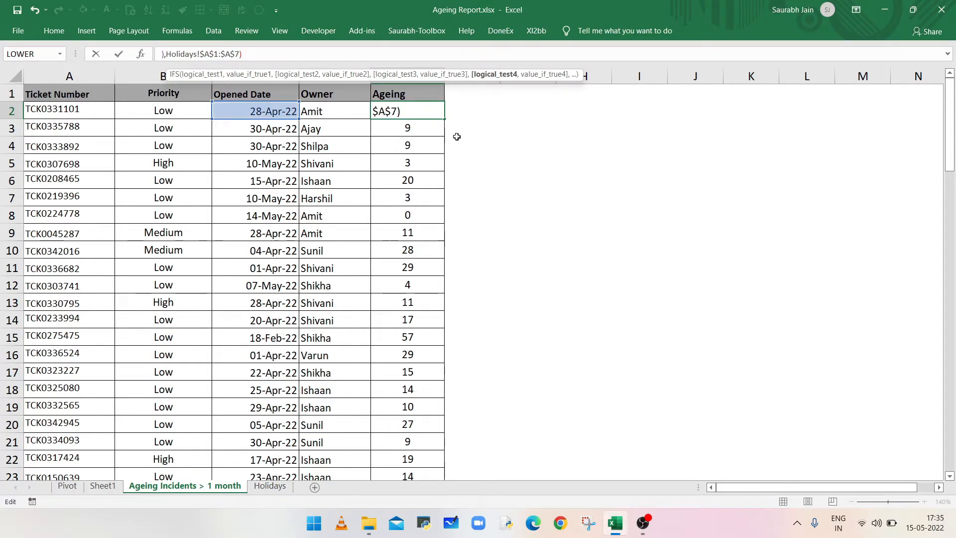
pyautogui.write('>10,"10+"')
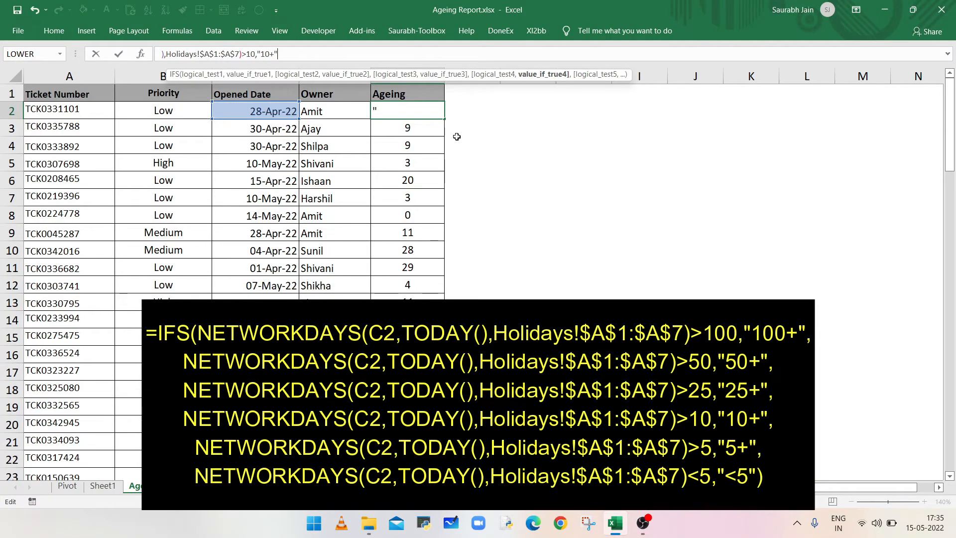
pyautogui.write(',')
# Step: Add a fifth IFS condition in E2 that tests the copied NETWORKDAYS expression for >5 and returns "5+"
pyautogui.write('NETWORKDAYS(C2,TODAY(),Holidays!$A$1:$A$7)')
pyautogui.write('>5')
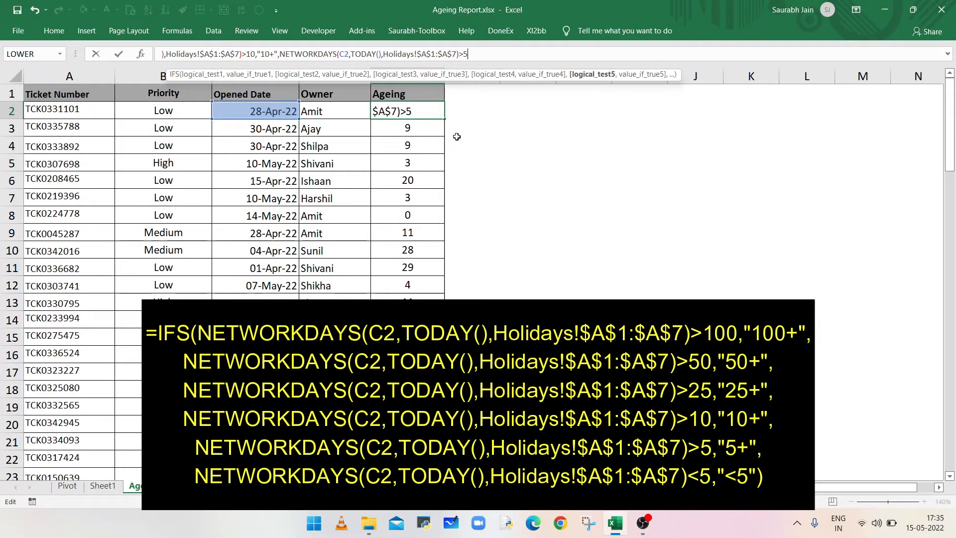
pyautogui.write(',"5+"')
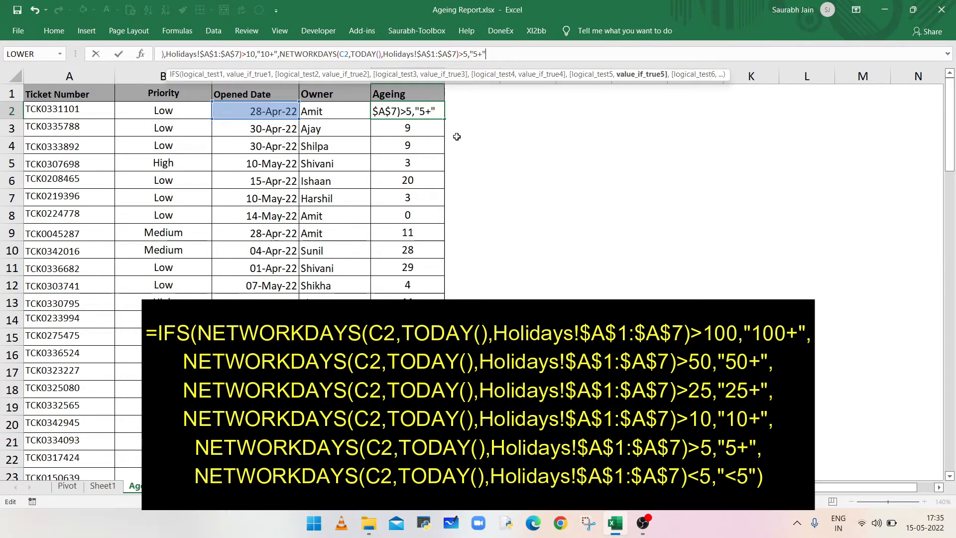
pyautogui.write(',')
# Step: Complete the E2 formula with a final NETWORKDAYS condition <5 returning "<5", and fill it down the Ageing column
pyautogui.write('NETWORKDAYS(C2,TODAY(),Holidays!$A$1:$A$7)')
pyautogui.write('<5,"<5")')
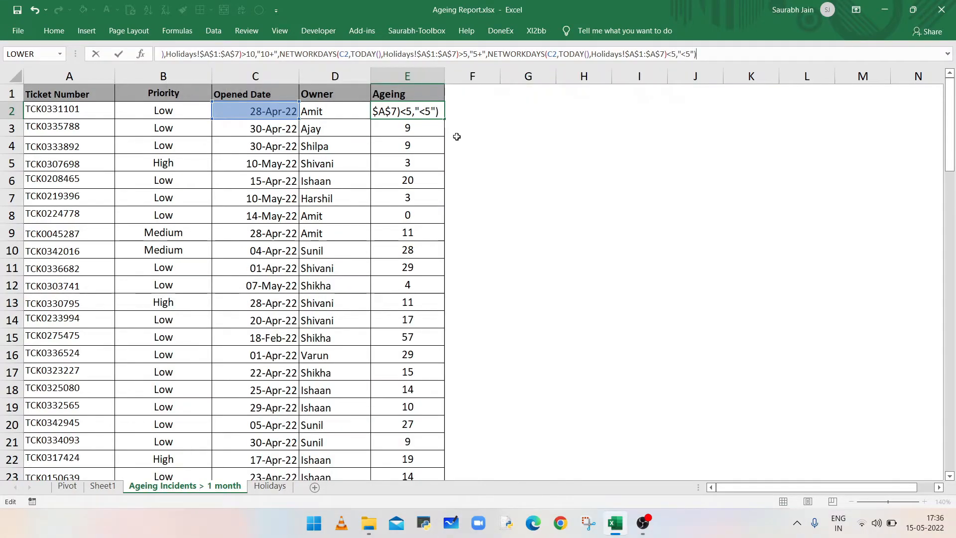
pyautogui.press('Return')
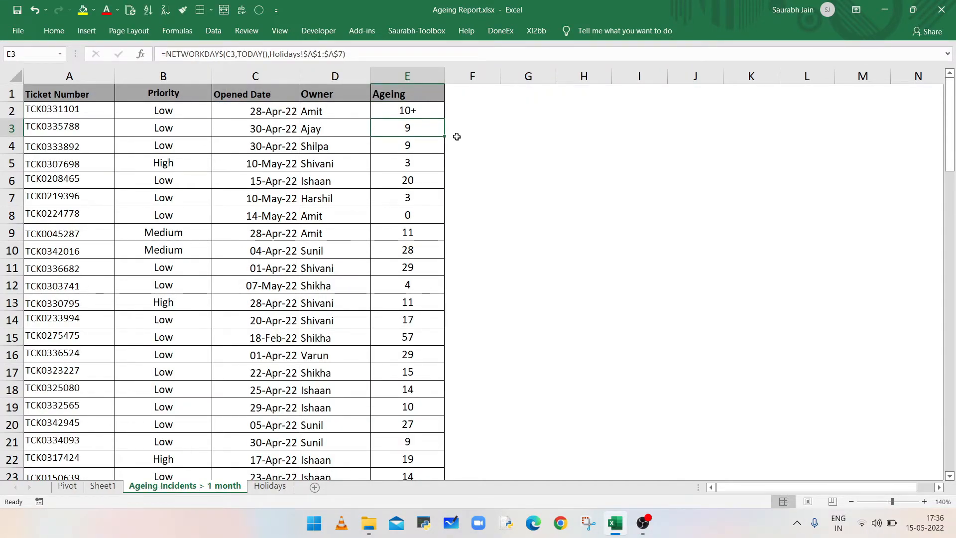
pyautogui.click(423, 114)
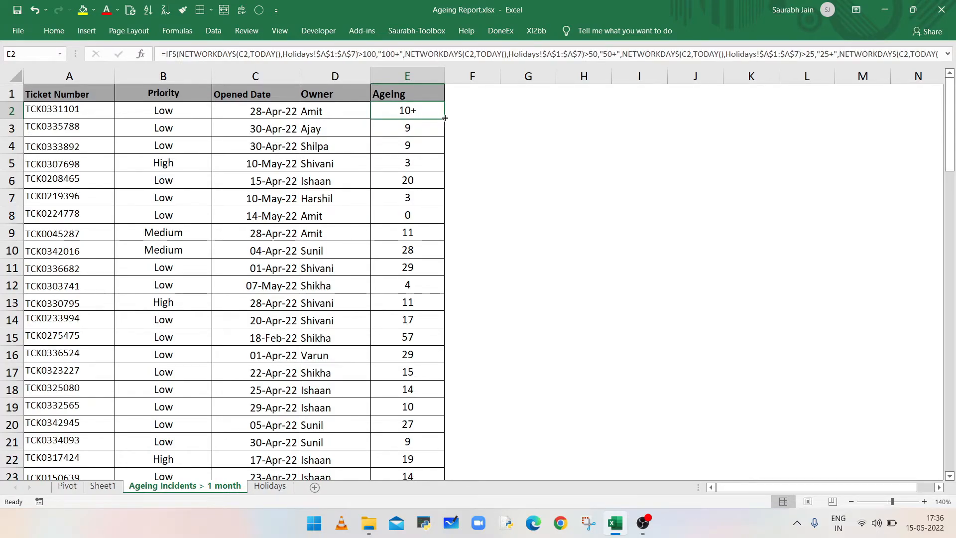
pyautogui.doubleClick(445, 118)
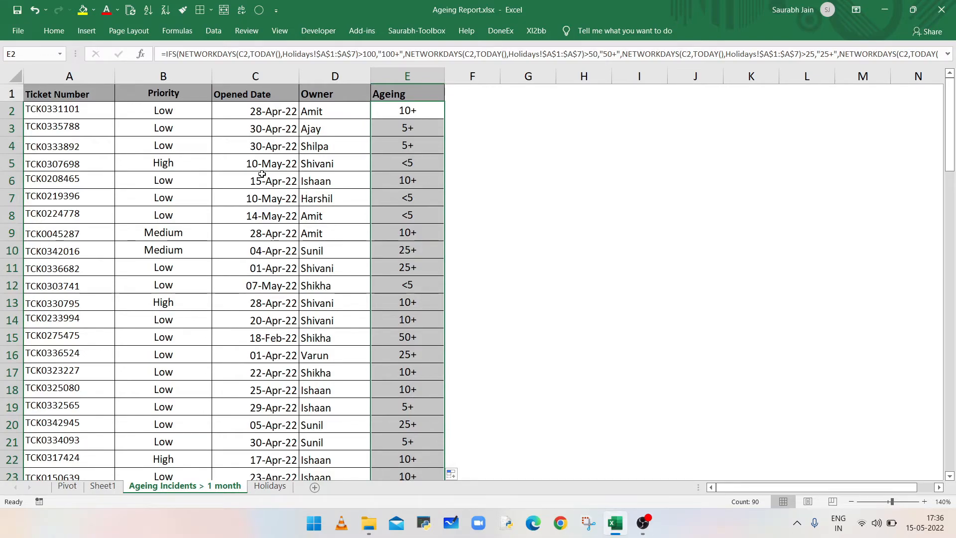
# Step: Insert a PivotTable of the ticket data on the existing Pivot sheet, located at cell B3
pyautogui.click(199, 163)
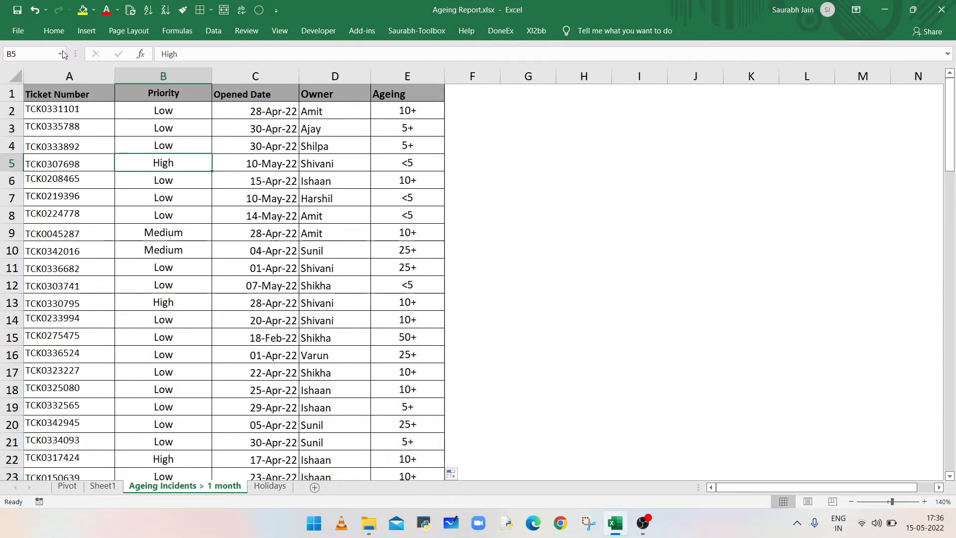
pyautogui.click(86, 30)
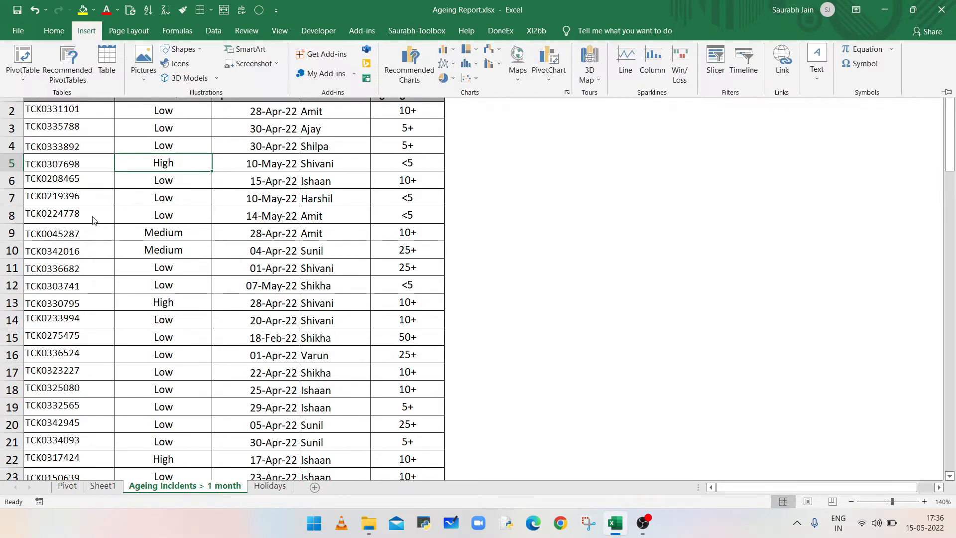
pyautogui.click(22, 58)
pyautogui.click(559, 249)
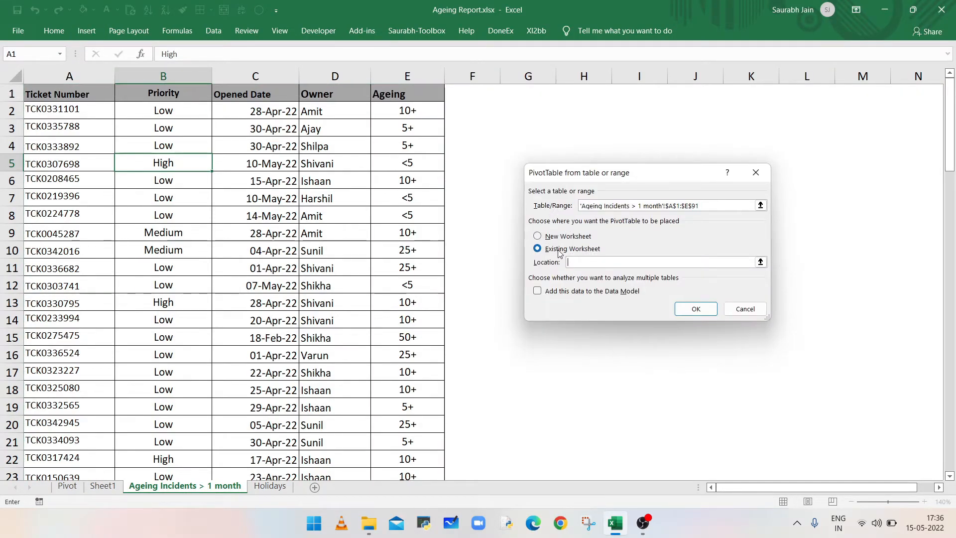
pyautogui.click(69, 490)
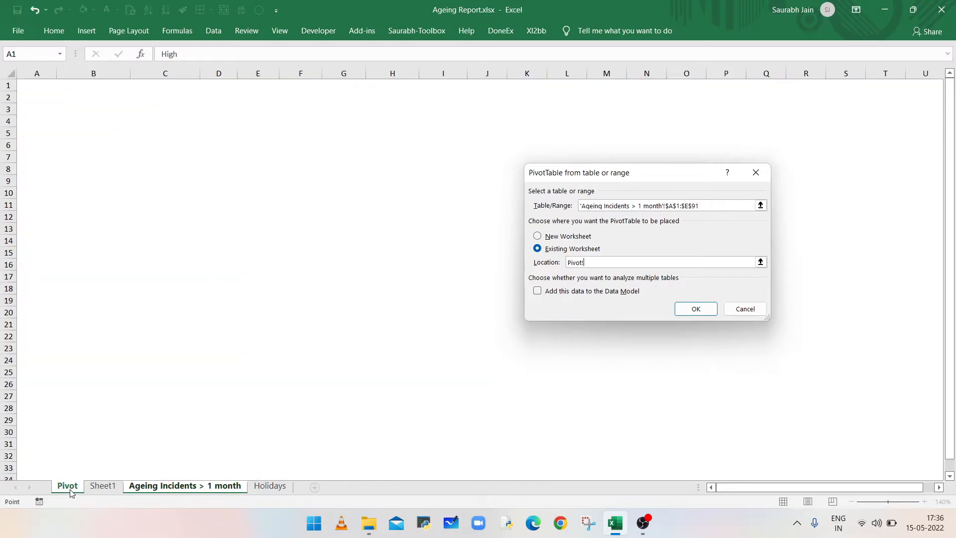
pyautogui.click(93, 108)
pyautogui.click(701, 309)
# Step: Set the PivotTable to show the count of Ticket Number as values with Ageing as columns, and refresh its data
pyautogui.moveTo(782, 147); pyautogui.dragTo(911, 433)
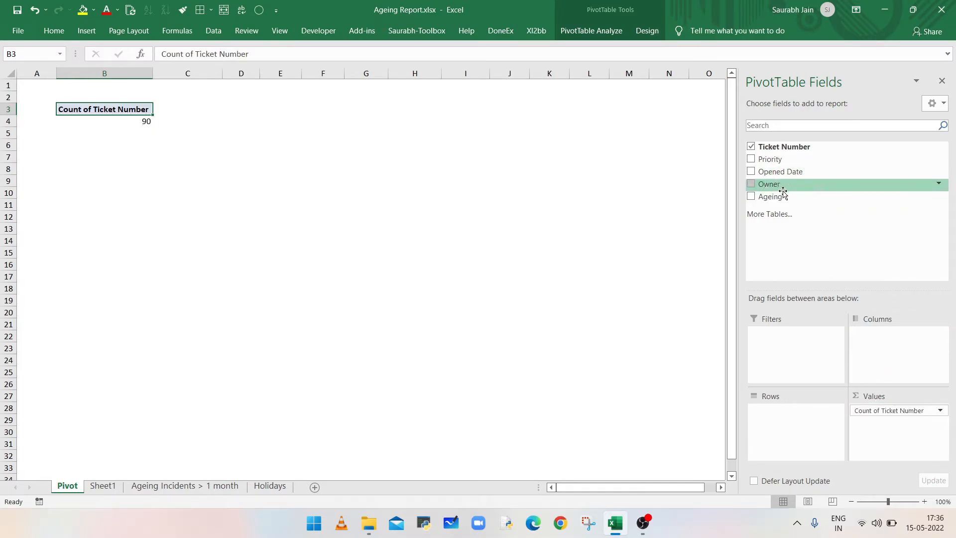
pyautogui.moveTo(781, 196); pyautogui.dragTo(875, 360)
pyautogui.rightClick(611, 133)
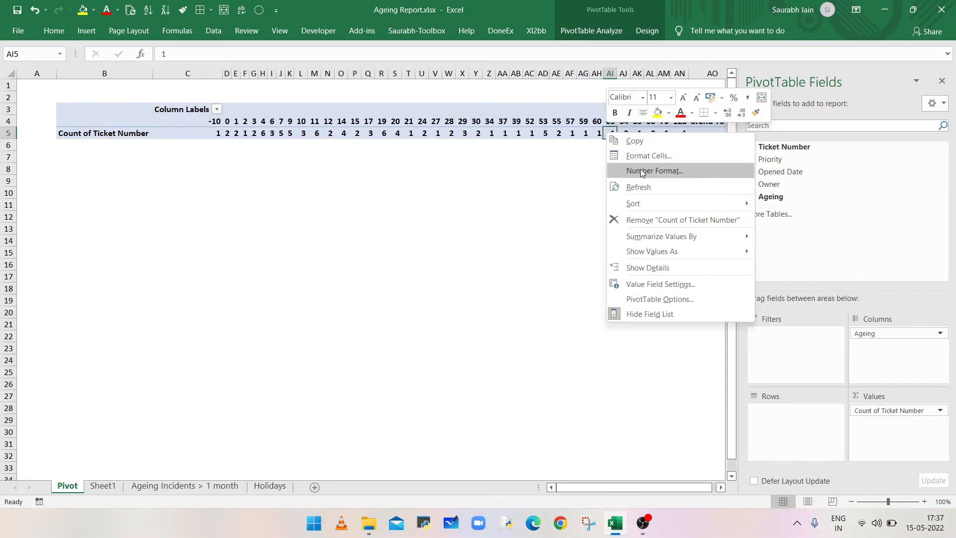
pyautogui.click(647, 187)
# Step: Reorder the PivotTable's Ageing columns to run <5, 5+, 10+, 25+, 50+, 100+
pyautogui.click(258, 121)
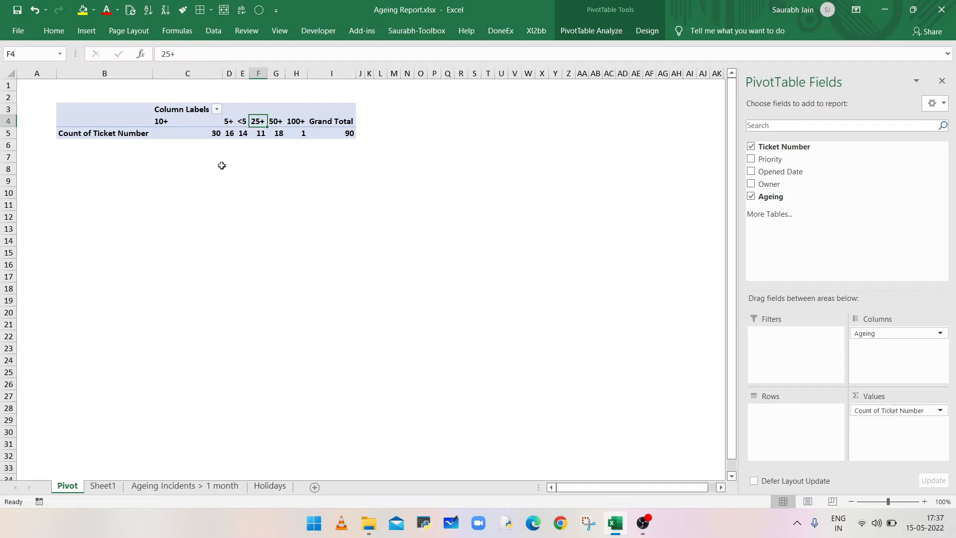
pyautogui.click(230, 121)
pyautogui.moveTo(229, 127); pyautogui.dragTo(182, 132)
pyautogui.click(246, 121)
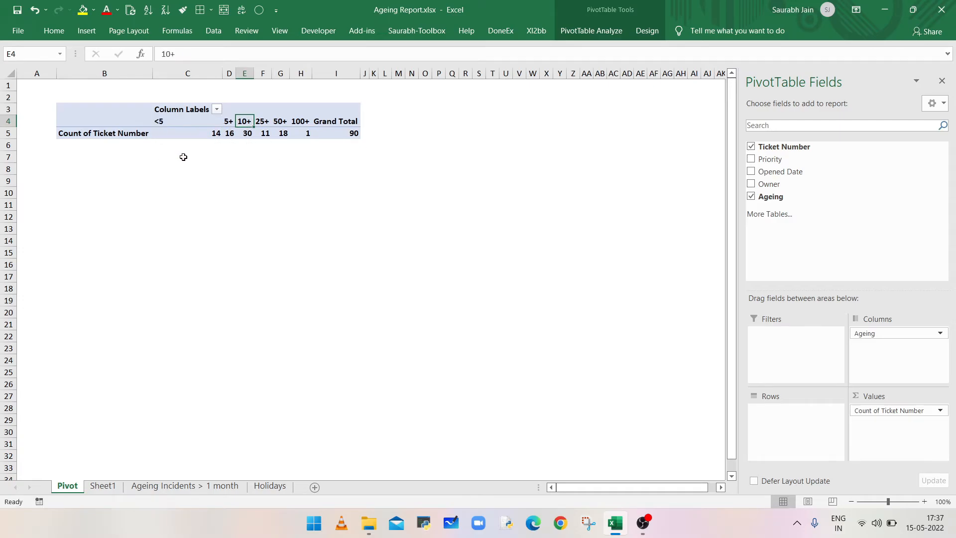
# Step: Add Owner as the PivotTable's rows and Priority as its report filter
pyautogui.moveTo(770, 184); pyautogui.dragTo(790, 417)
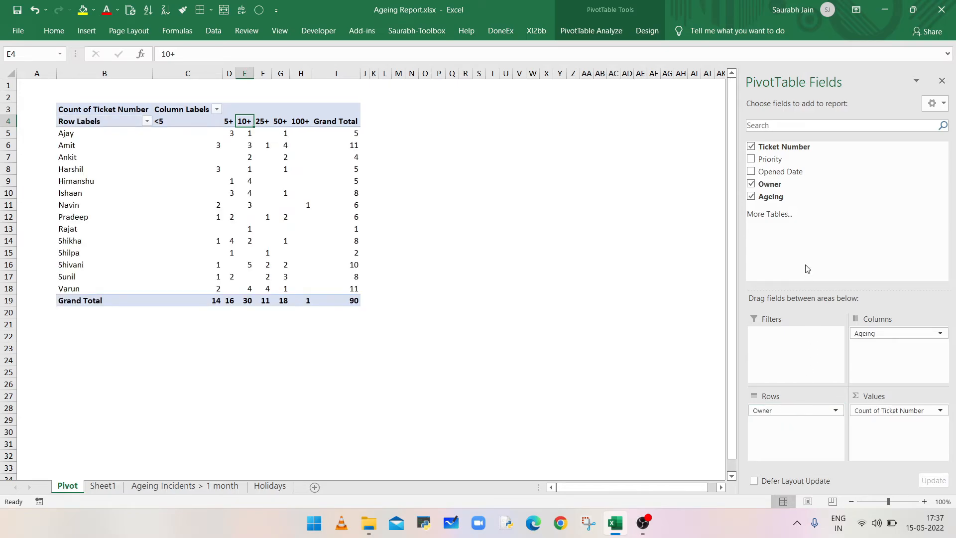
pyautogui.moveTo(770, 160); pyautogui.dragTo(795, 360)
pyautogui.moveTo(795, 361); pyautogui.dragTo(782, 351)
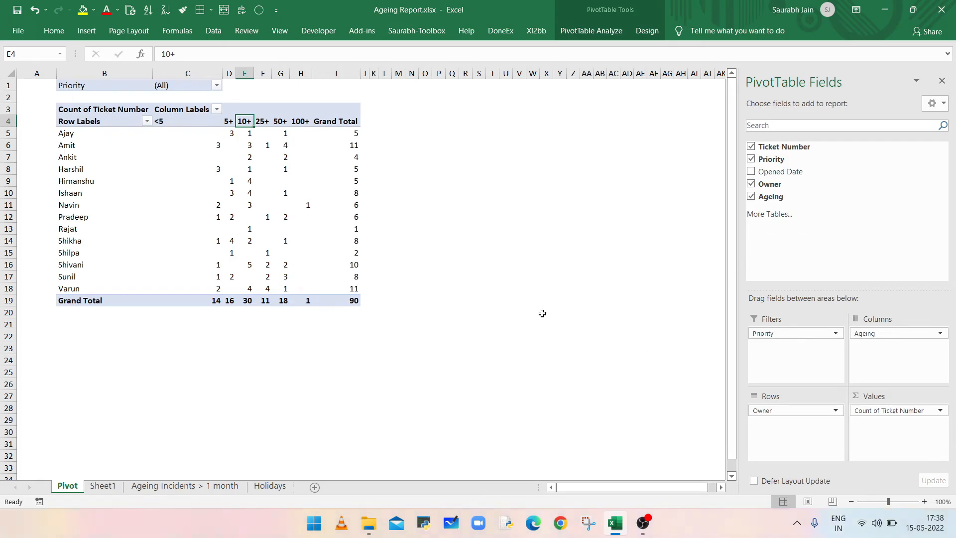
# Step: Check the 100+ ticket count in the PivotTable, and return to the Ageing Incidents > 1 month sheet
pyautogui.click(309, 204)
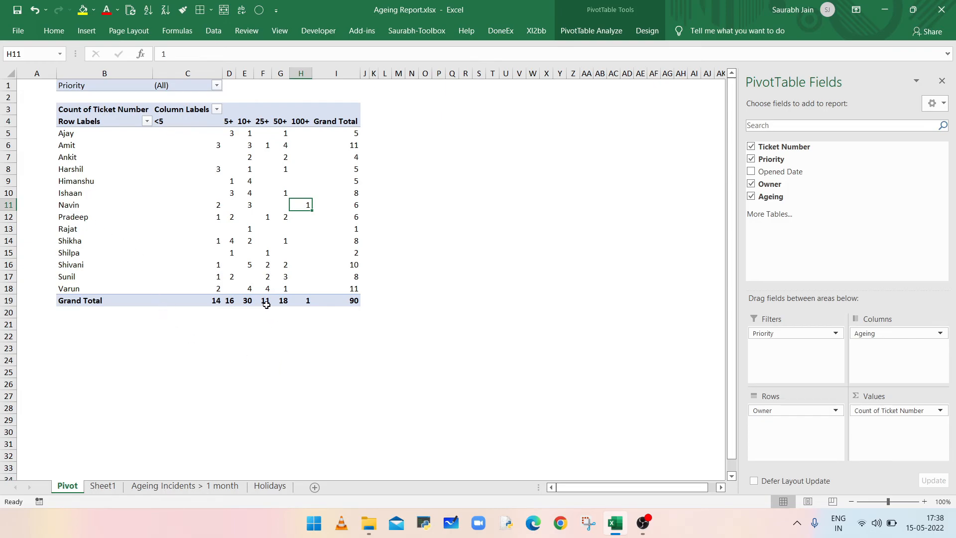
pyautogui.moveTo(266, 305)
pyautogui.click(148, 488)
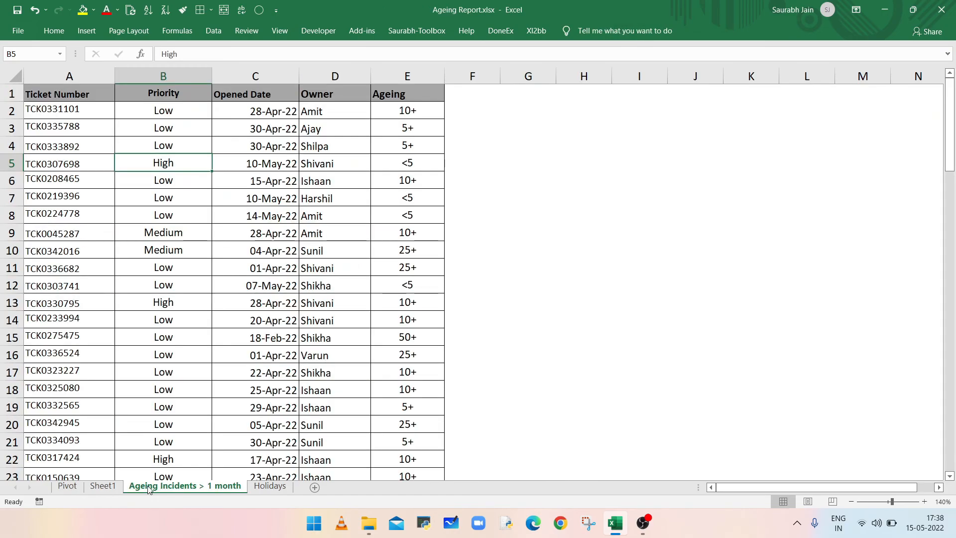